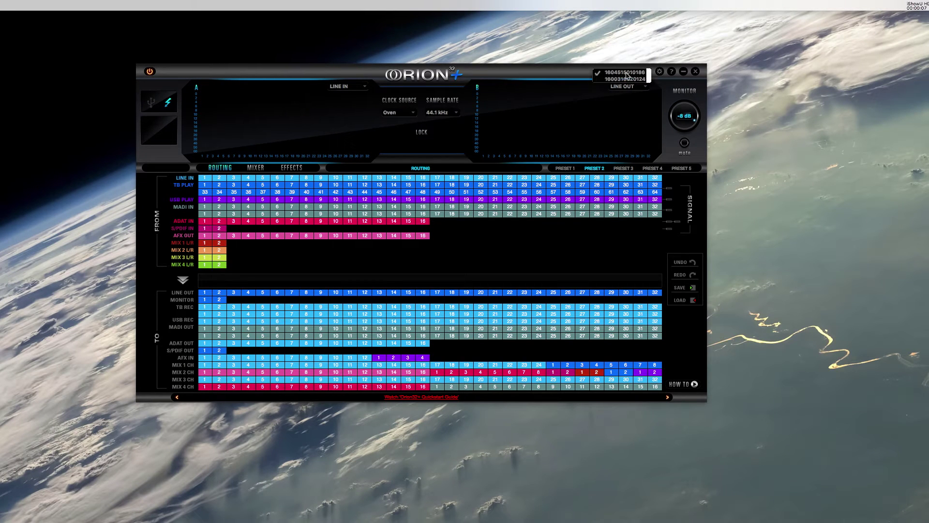
Step: Try the second Orion unit's serial, then switch control back to the first unit
click(626, 73)
click(625, 79)
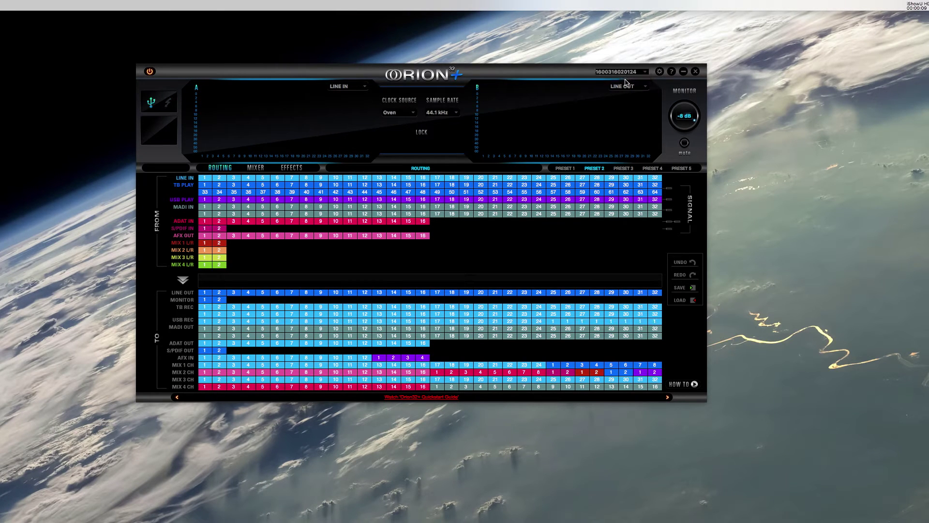
click(627, 74)
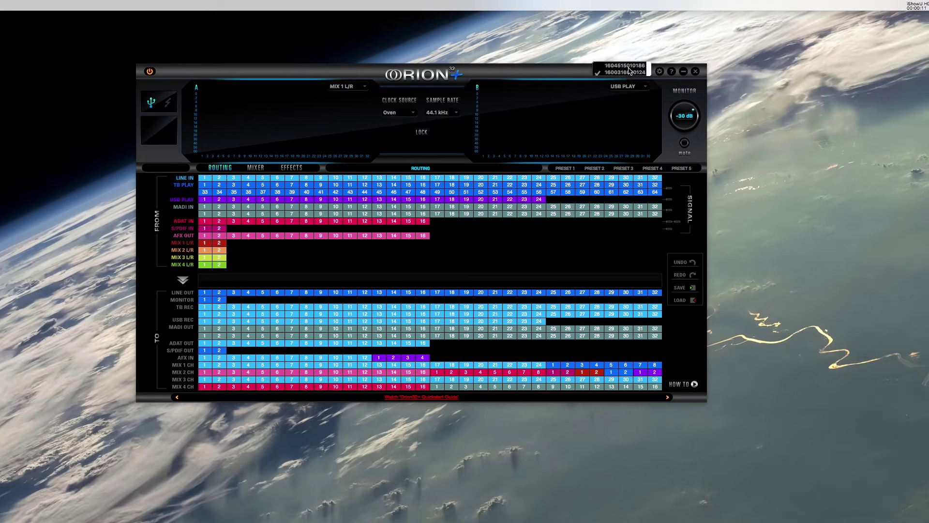
click(631, 69)
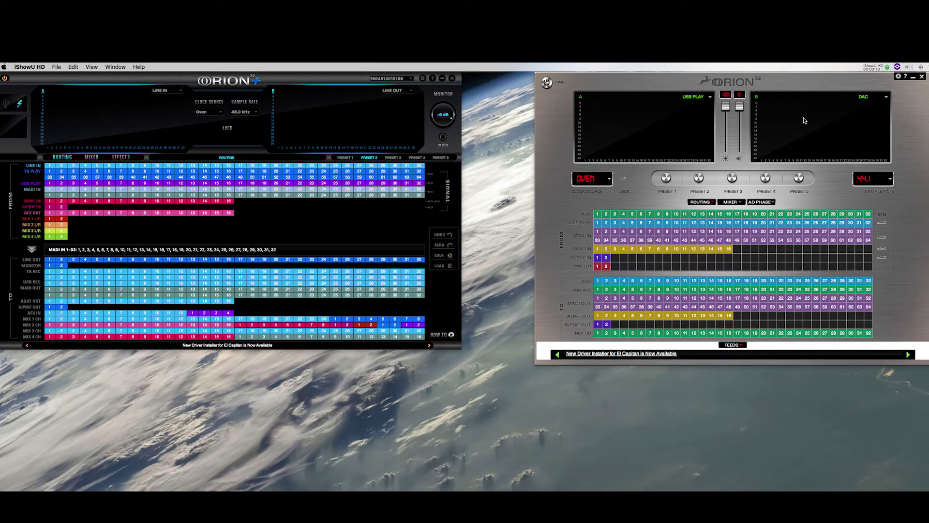
Step: Arrange the Orion32+ and Orion32 control panels side by side
click(754, 87)
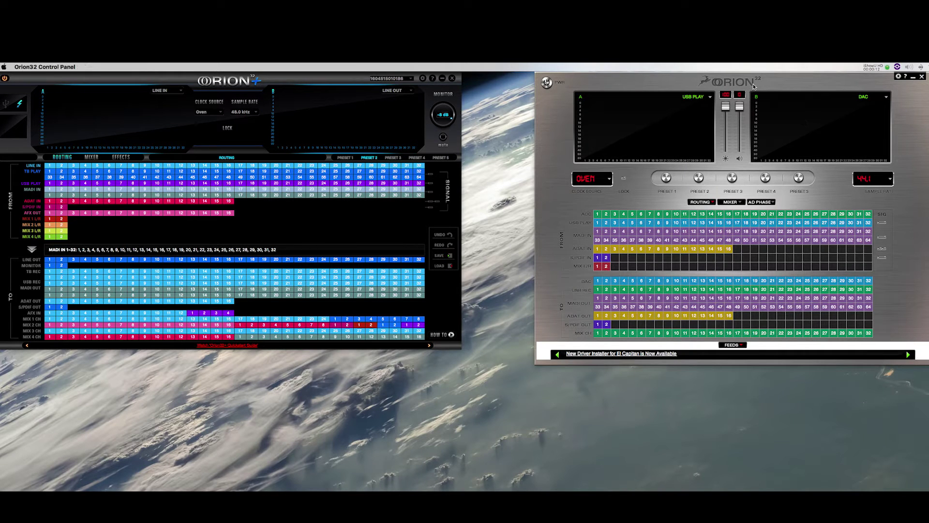
click(254, 89)
click(614, 84)
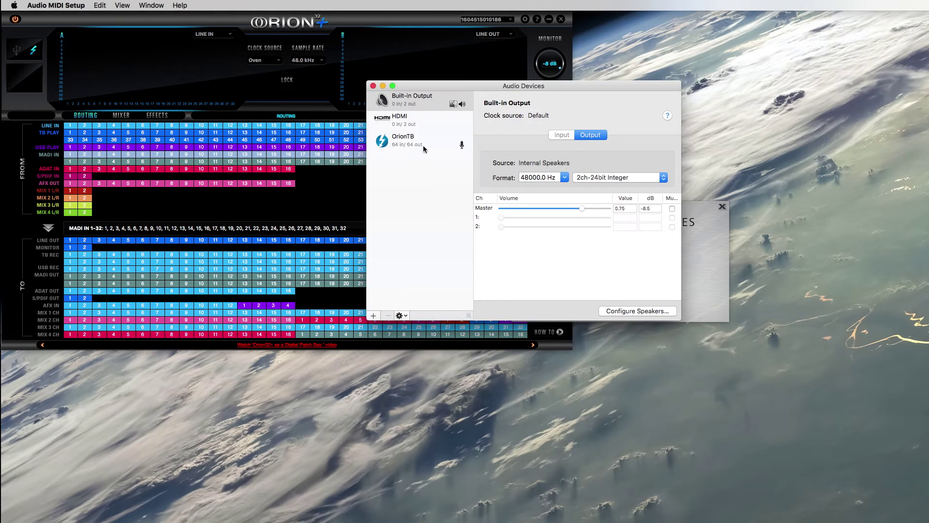
Step: Set the 64-in/64-out OrionTB device as the Mac's sound output in Audio Devices
click(422, 146)
right_click(419, 145)
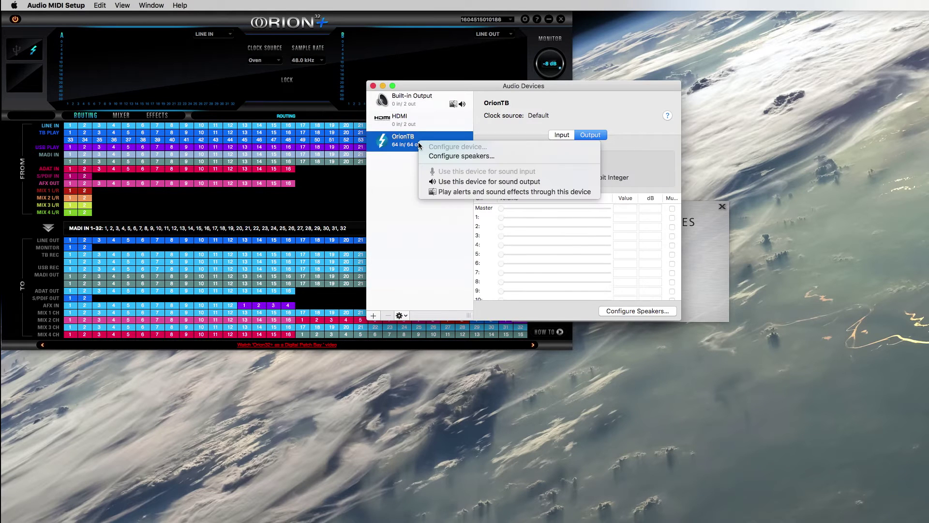
click(441, 182)
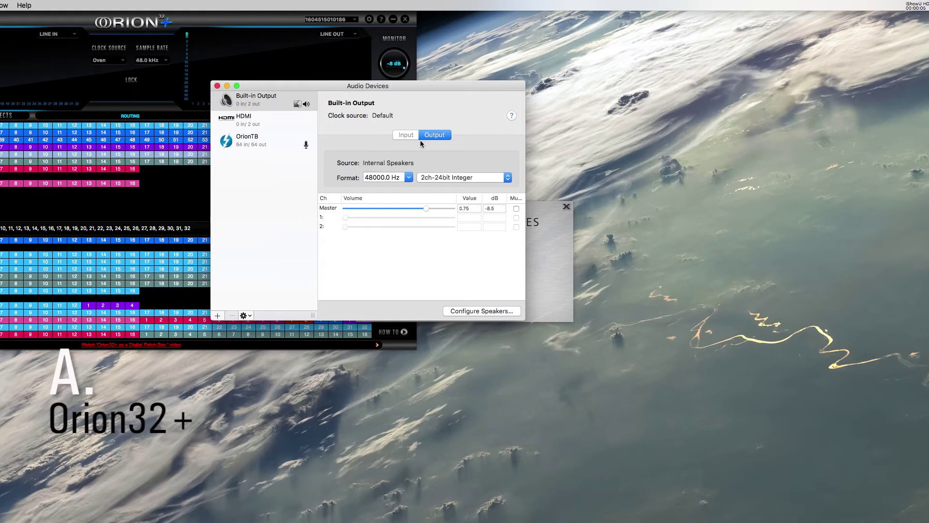
right_click(265, 144)
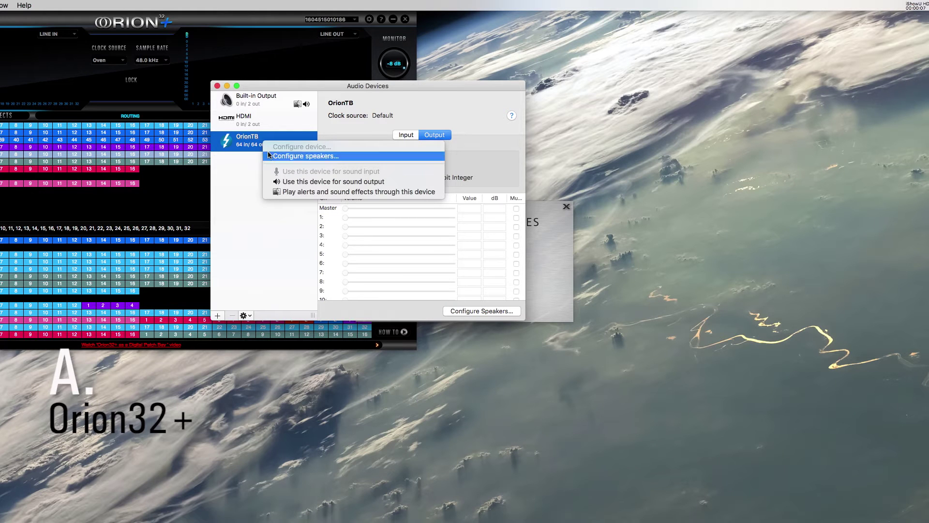
click(285, 182)
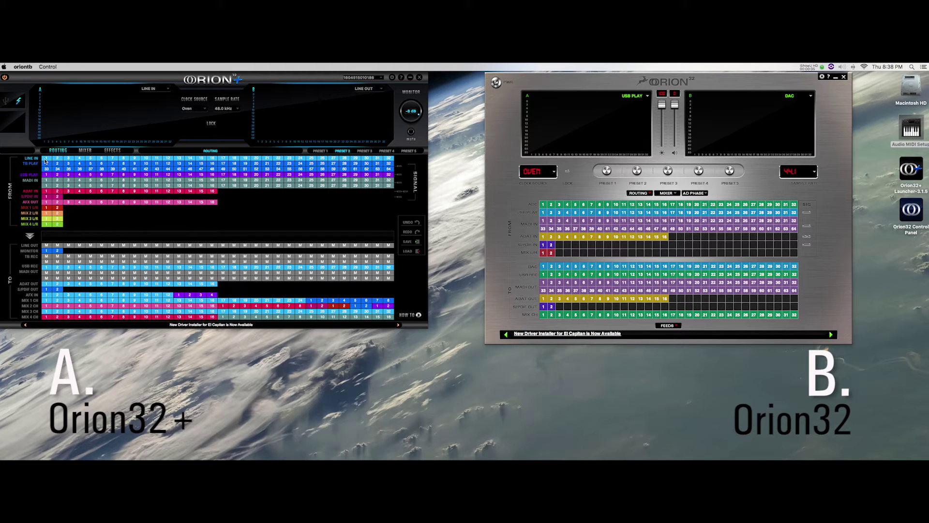
Step: Route LINE IN 1–32 to the first TB REC bank
click(46, 159)
shift+click(383, 159)
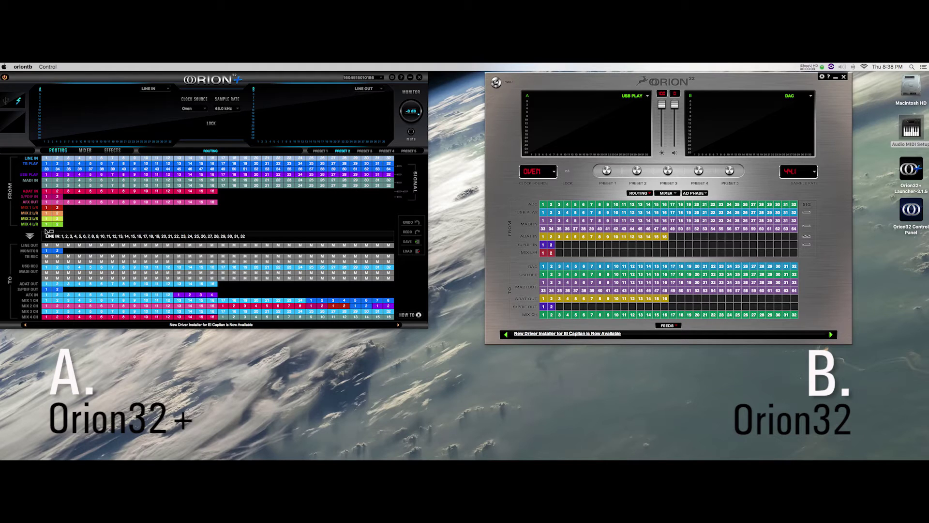
click(46, 257)
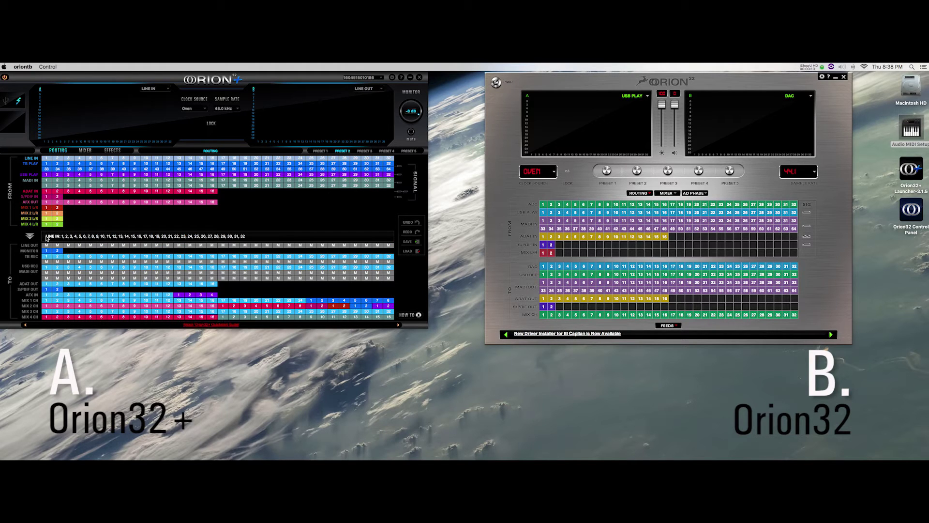
Step: Route MADI IN 1–32 to the second TB REC bank
click(48, 180)
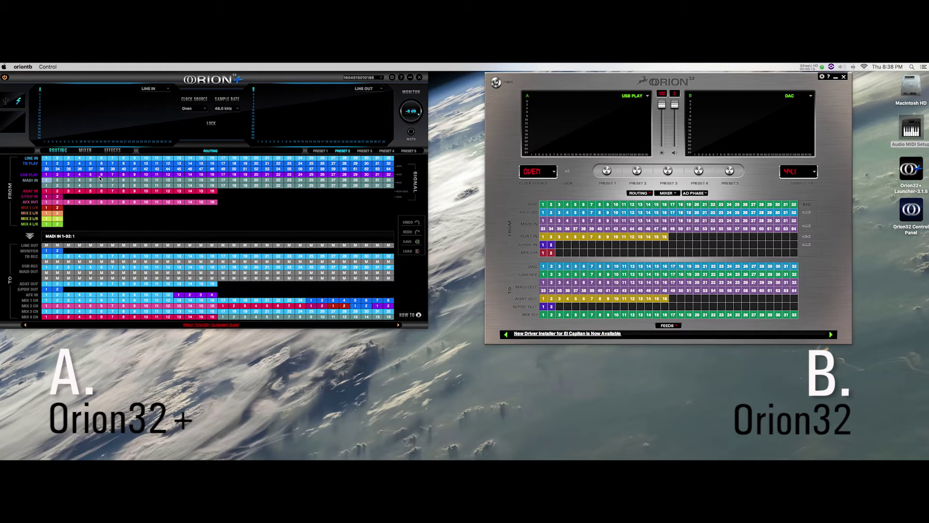
shift+click(390, 181)
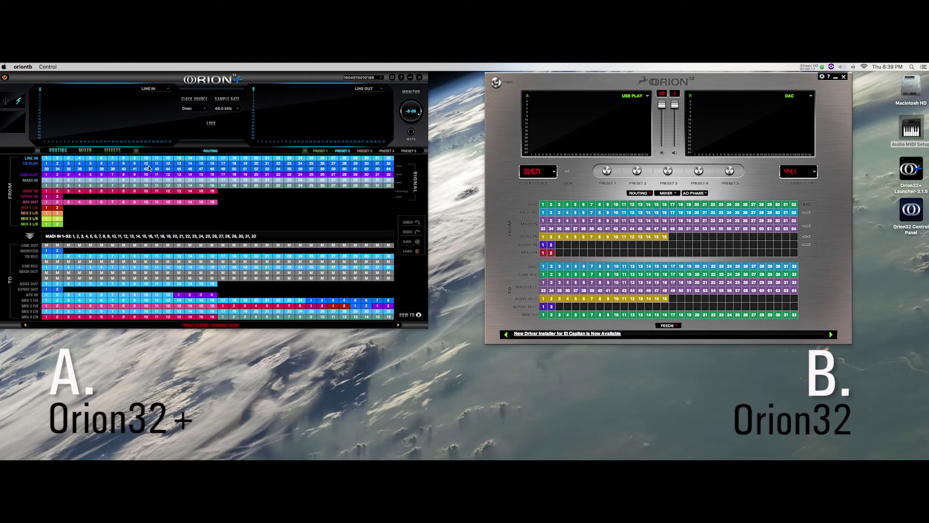
click(45, 262)
Step: Route TB PLAY 1–32 to the LINE OUT bank
click(49, 164)
shift+click(389, 164)
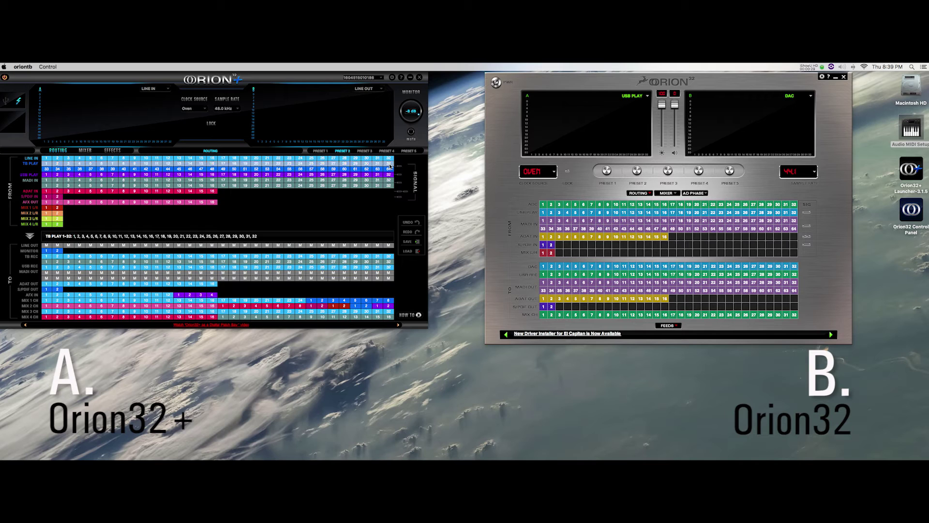
drag(50, 165, 48, 246)
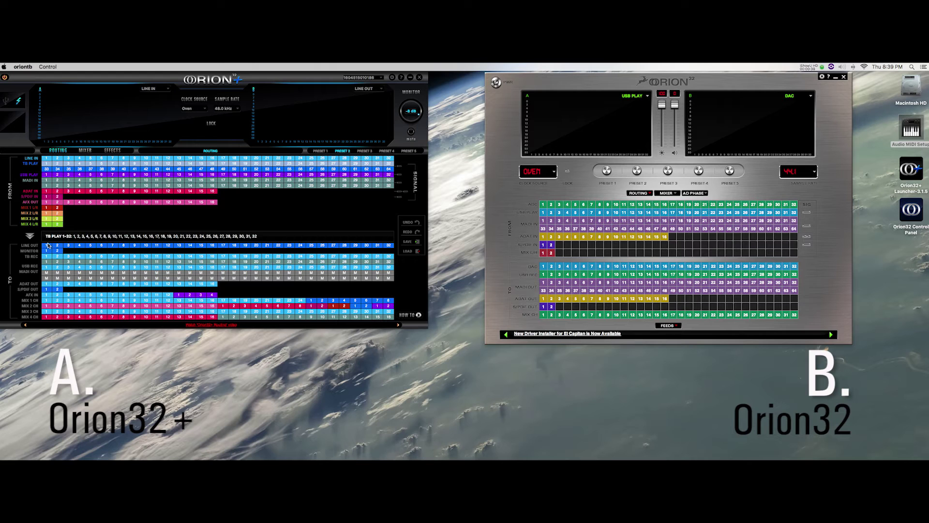
Step: Route TB PLAY 33–64 to MADI OUT 1–32
click(47, 169)
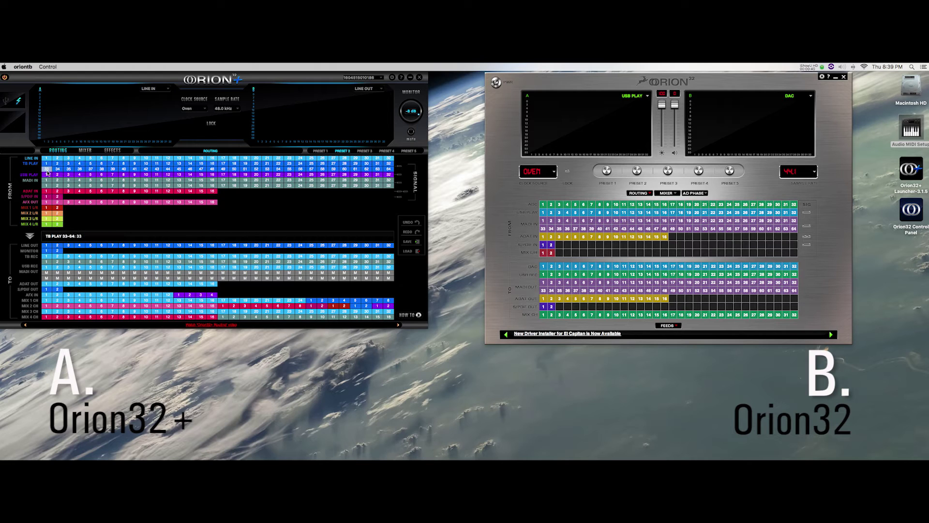
shift+click(389, 169)
drag(46, 171, 55, 275)
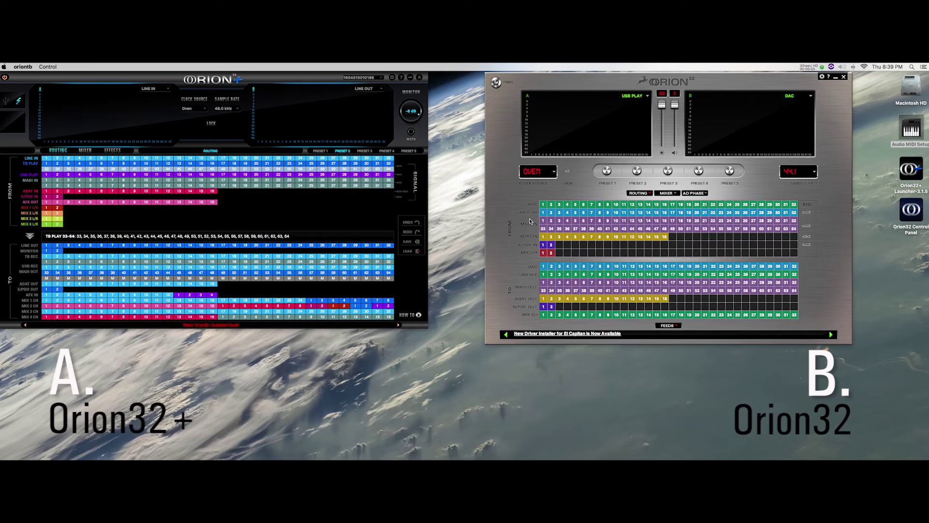
Step: On the Orion32 panel, route ADC 1–32 to MADI OUT
click(545, 209)
shift+click(794, 205)
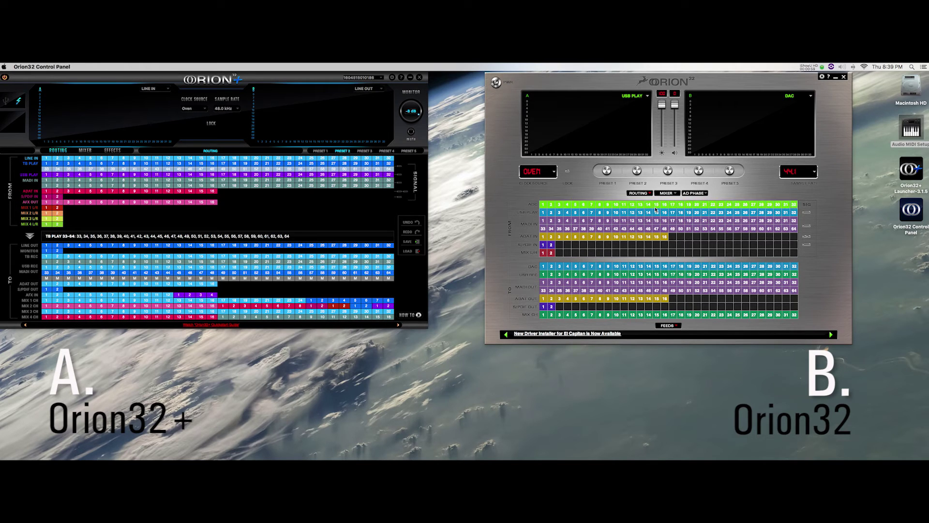
drag(545, 208, 542, 285)
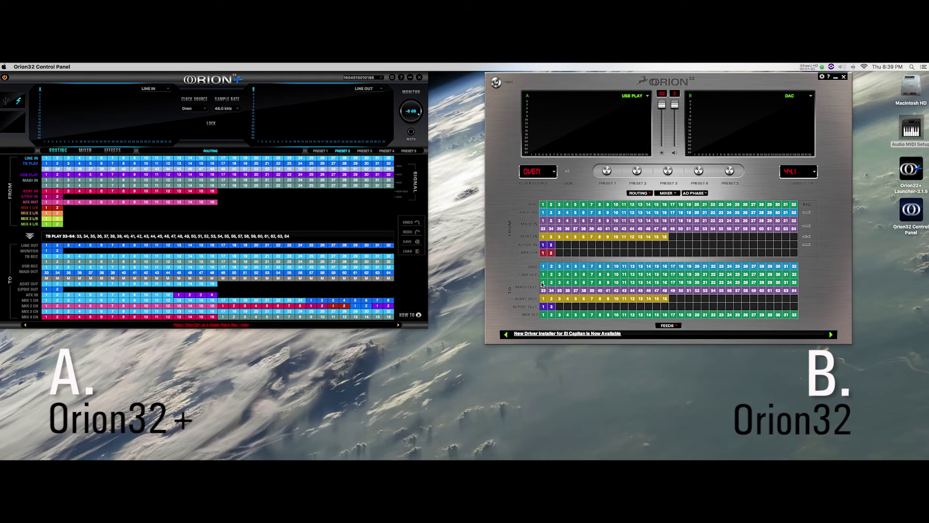
Step: Route MADI IN 1–32 to the DAC outputs on the Orion32 panel
click(545, 223)
shift+click(794, 222)
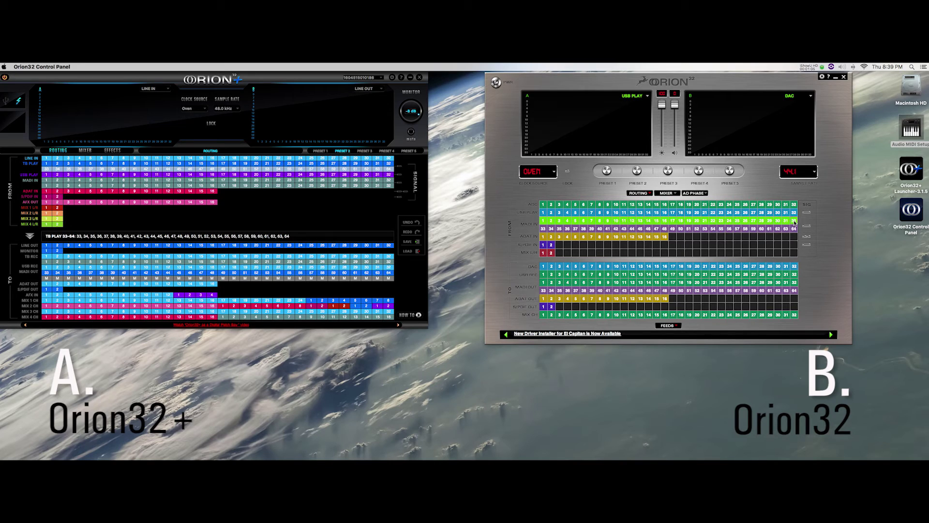
drag(542, 223, 543, 267)
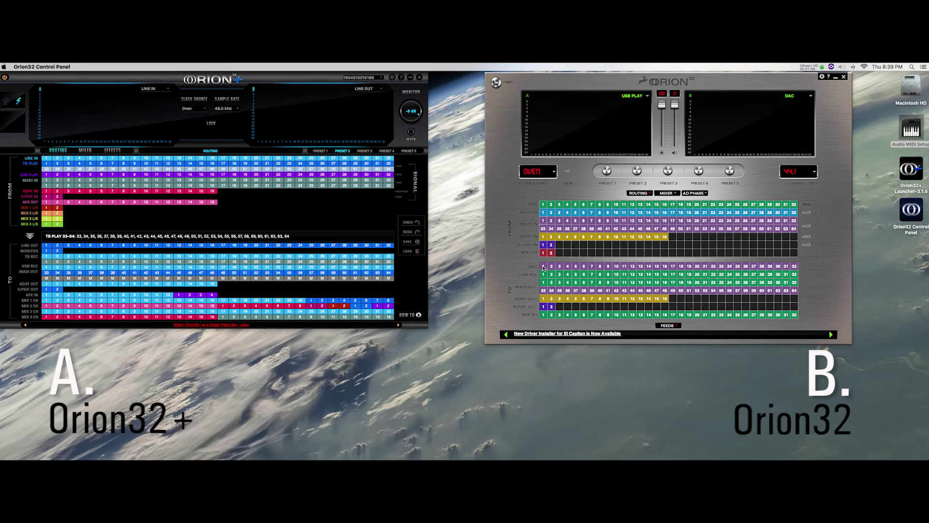